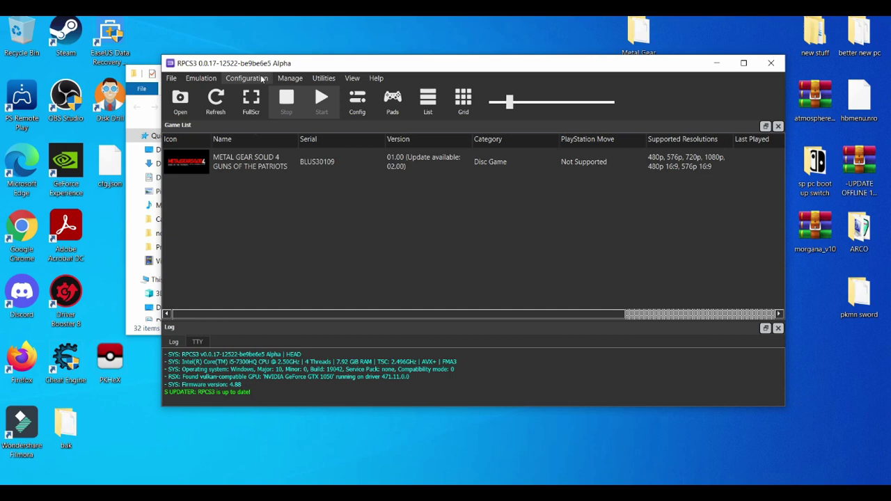
# Open the emulator configuration and enable Lower SPU thread priority in the CPU settings
pyautogui.click(356, 111)
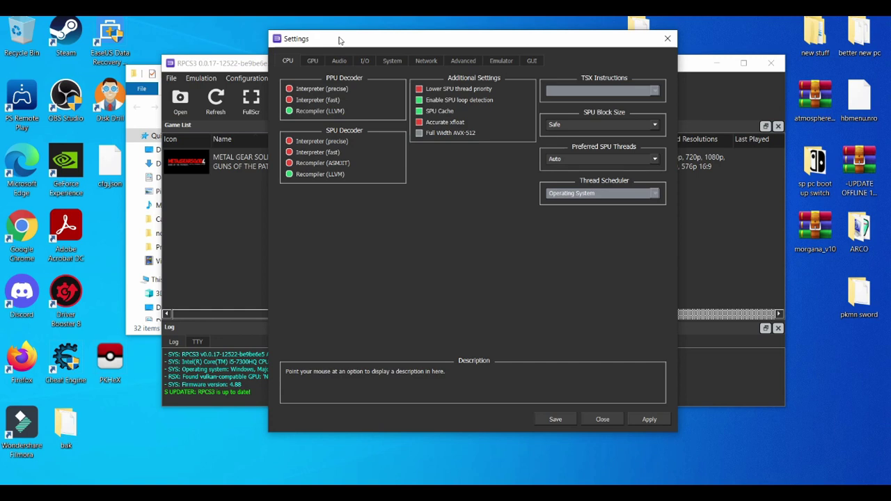
pyautogui.moveTo(340, 40); pyautogui.dragTo(323, 39)
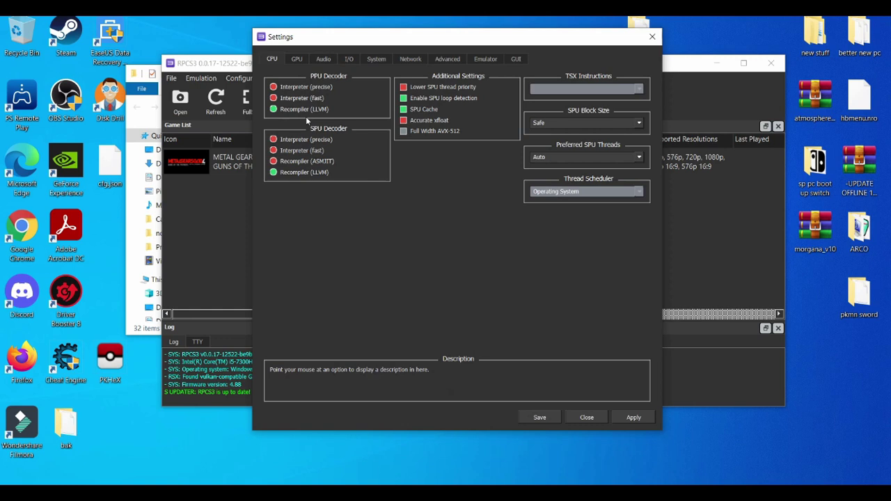
pyautogui.moveTo(289, 111)
pyautogui.moveTo(325, 179)
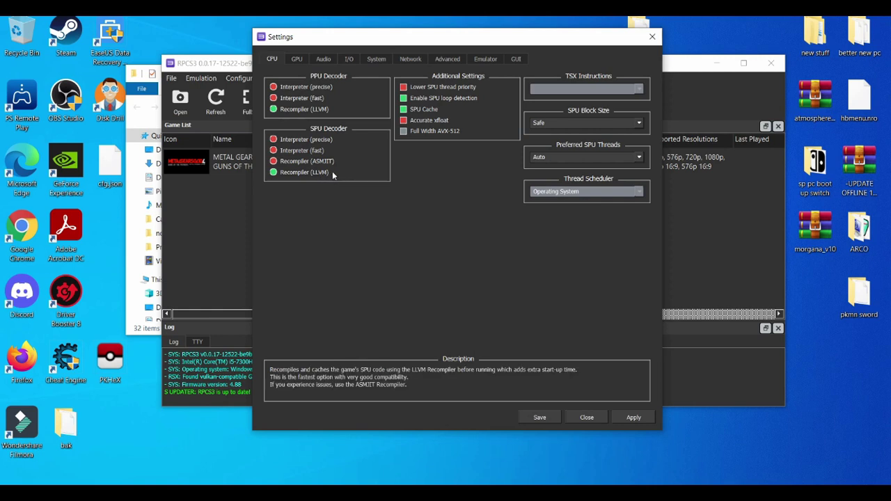
pyautogui.moveTo(328, 97)
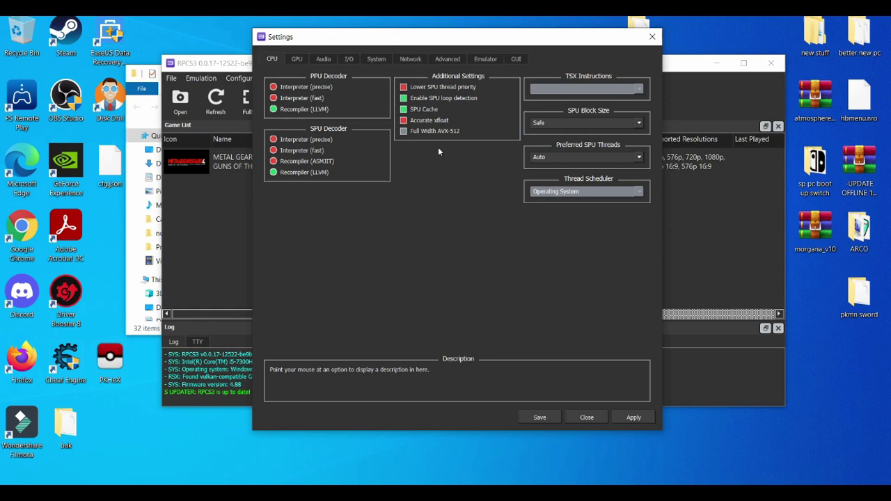
pyautogui.click(402, 87)
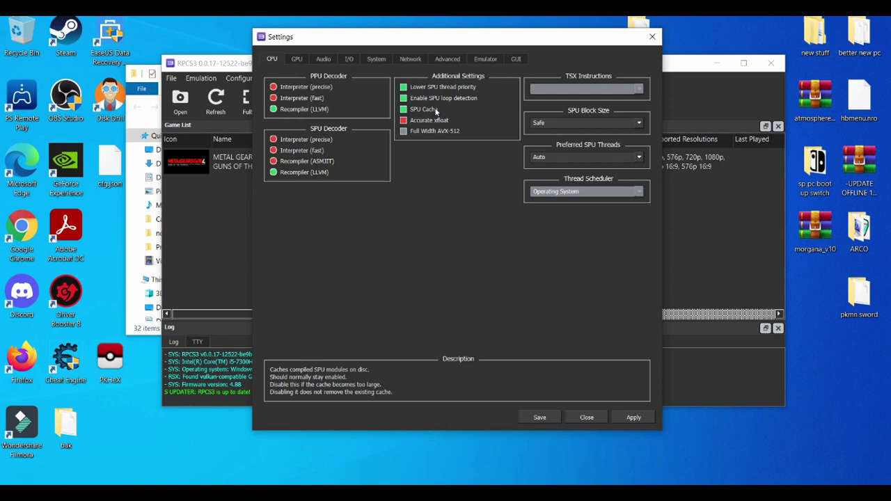
# Set the SPU Block Size to Mega and the Preferred SPU Threads to 3
pyautogui.click(593, 122)
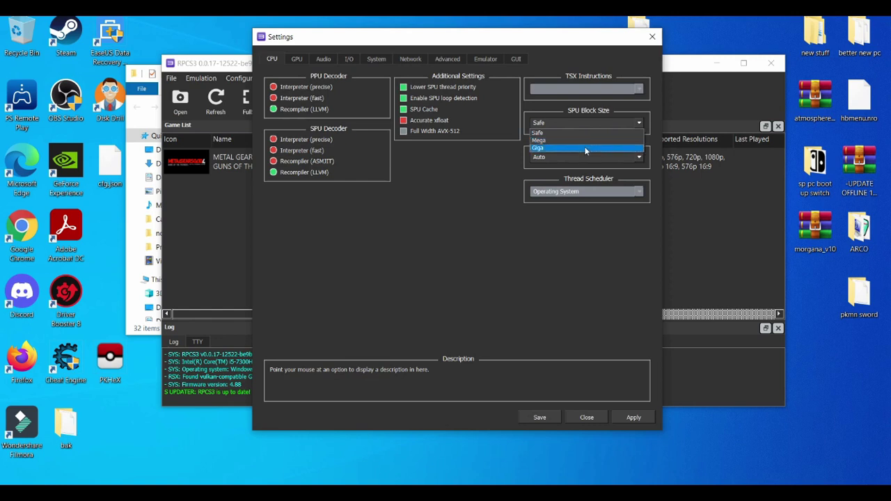
pyautogui.click(582, 140)
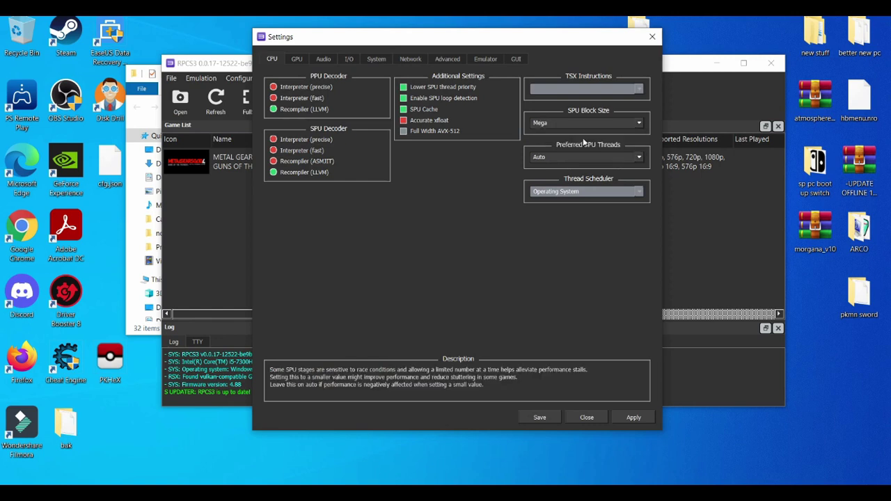
pyautogui.click(629, 157)
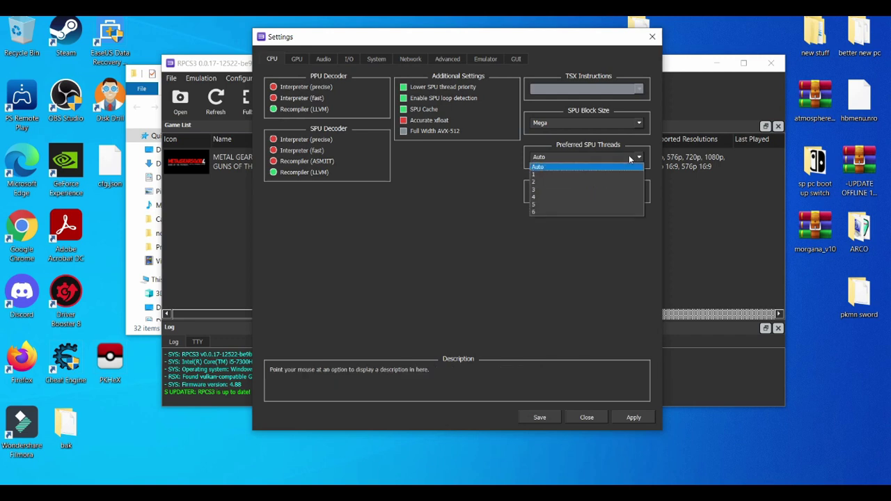
pyautogui.click(611, 194)
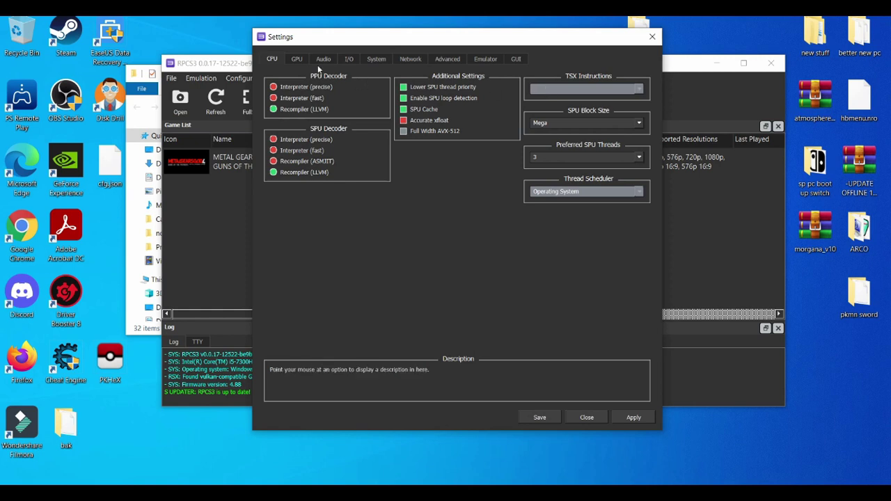
# In the GPU settings, choose the 16:9 aspect ratio and the Auto anisotropic filter
pyautogui.click(297, 59)
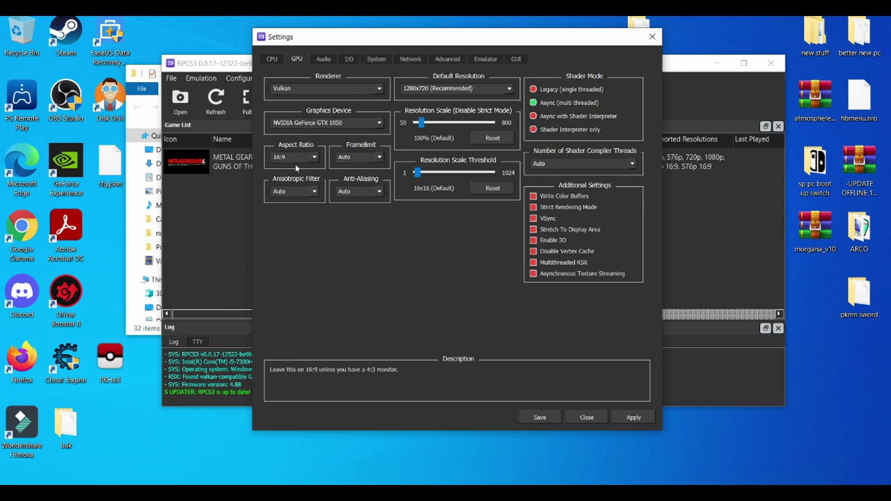
pyautogui.click(296, 159)
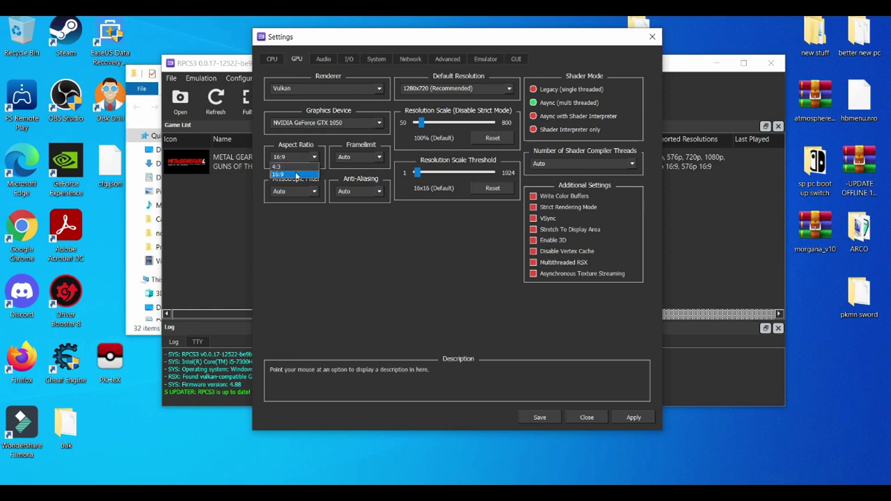
pyautogui.click(295, 176)
pyautogui.click(313, 191)
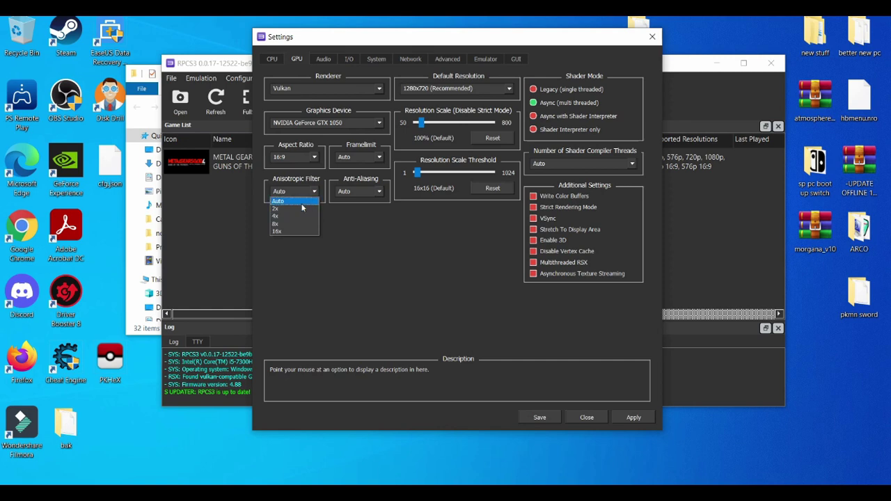
pyautogui.click(303, 202)
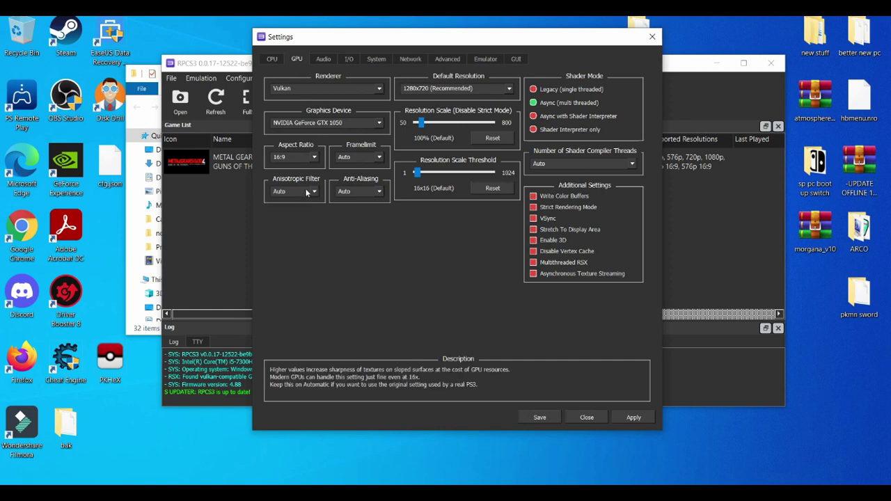
pyautogui.click(305, 191)
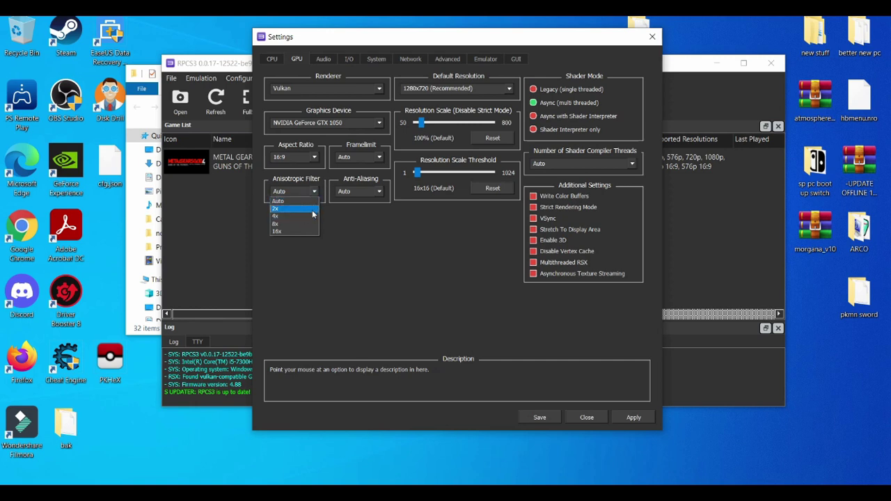
pyautogui.click(312, 202)
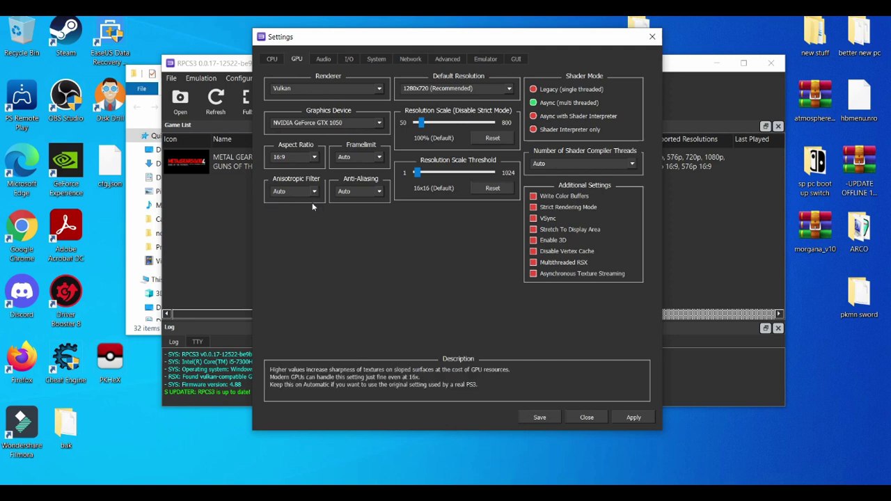
pyautogui.click(361, 197)
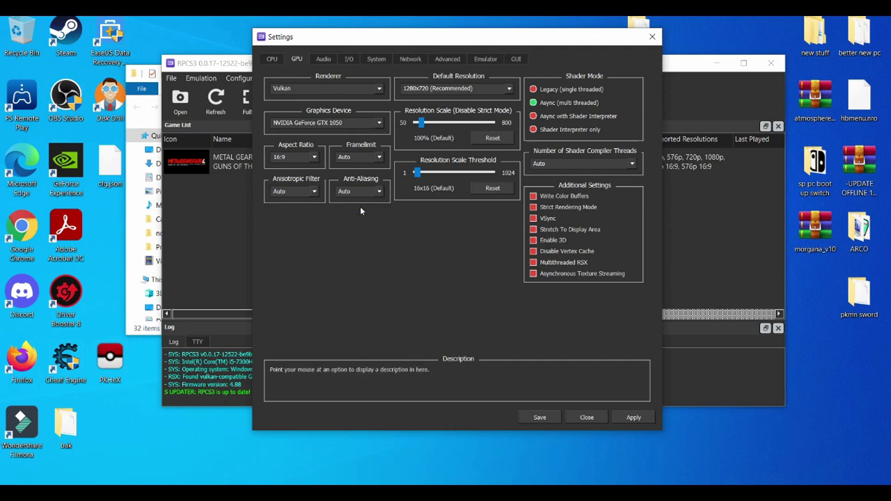
# Set the GPU Framelimit to 60 and raise the Resolution Scale to 400% (5120x2880)
pyautogui.click(363, 157)
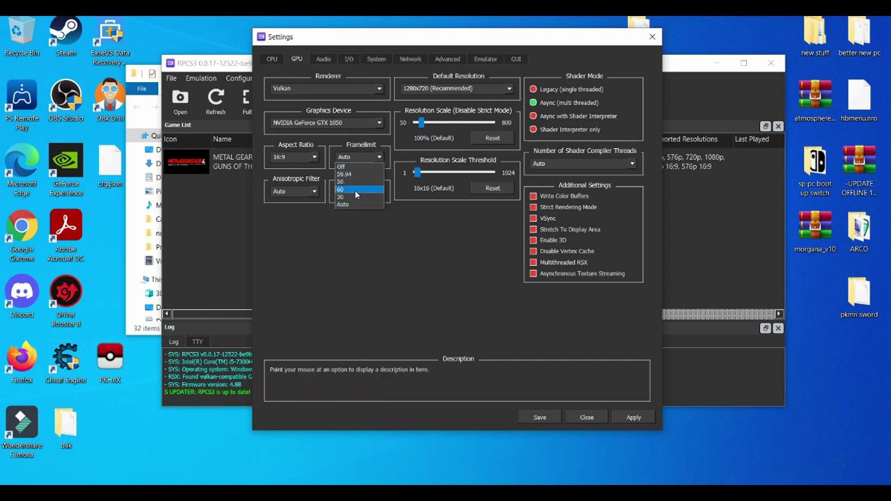
pyautogui.click(355, 192)
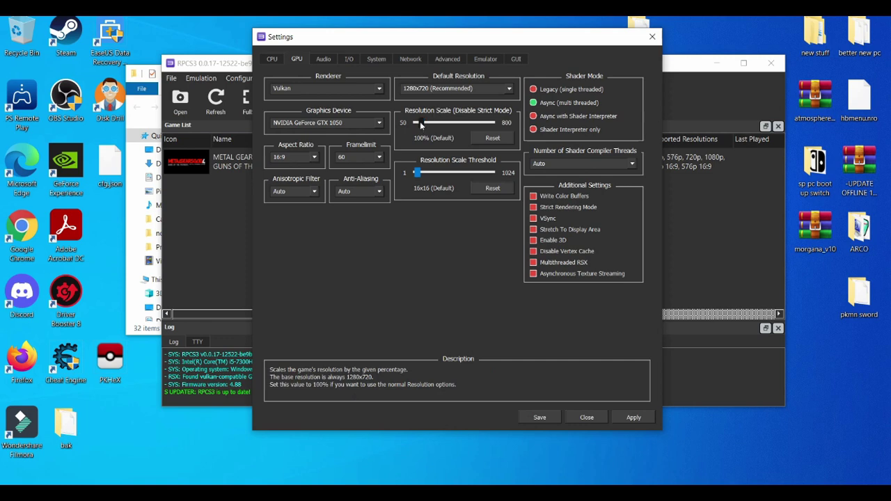
pyautogui.moveTo(419, 123); pyautogui.dragTo(487, 121)
pyautogui.moveTo(487, 121); pyautogui.dragTo(451, 119)
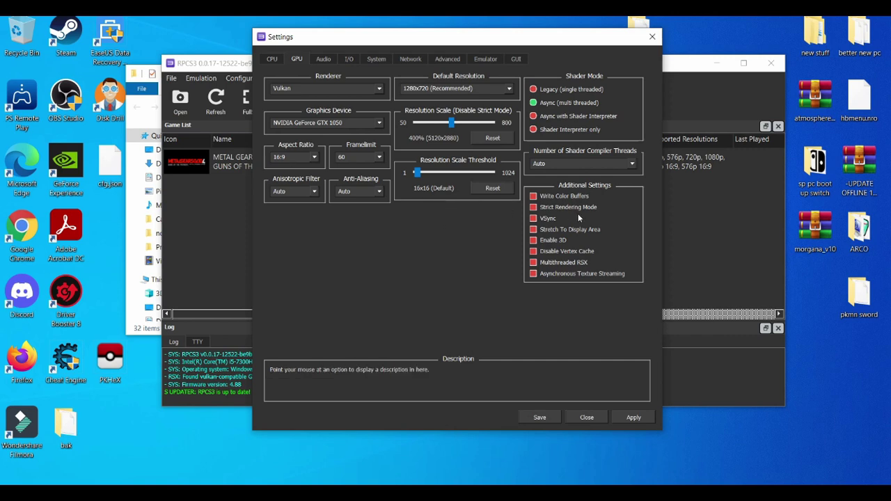
# Enable VSync, Write Color Buffers and Disable Vertex Cache in the additional GPU settings
pyautogui.click(534, 220)
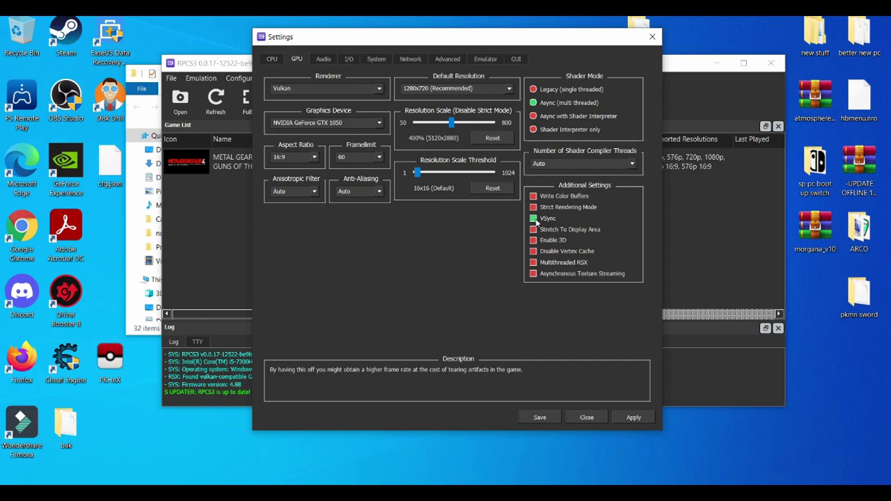
pyautogui.click(535, 198)
pyautogui.click(534, 252)
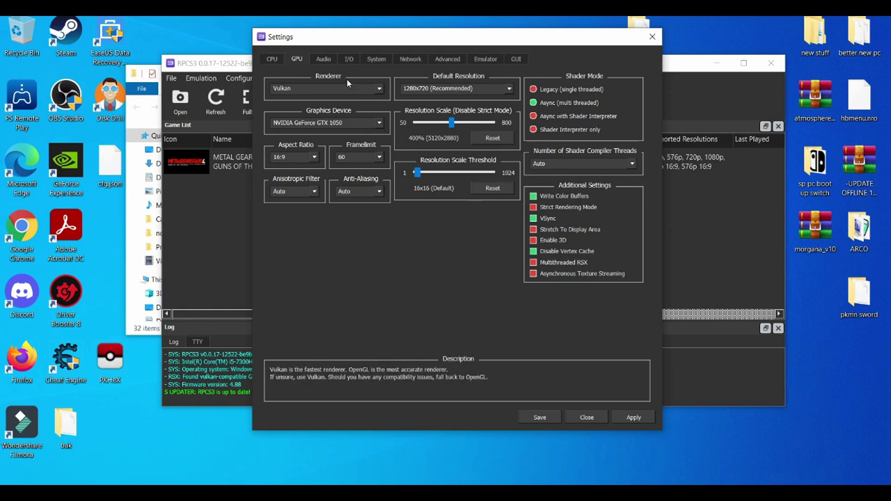
# Look through the audio, I/O, system and network settings, and enable Relaxed ZCULL Sync in the advanced GPU options
pyautogui.click(325, 57)
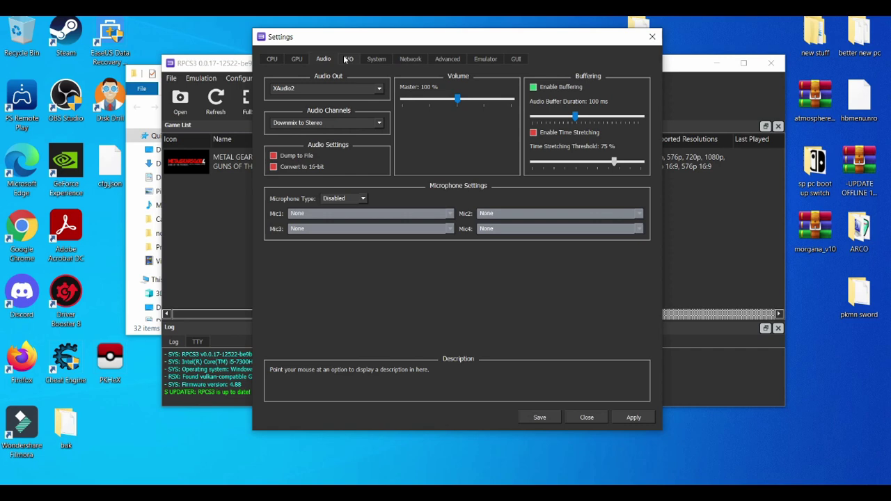
pyautogui.click(346, 60)
pyautogui.click(369, 60)
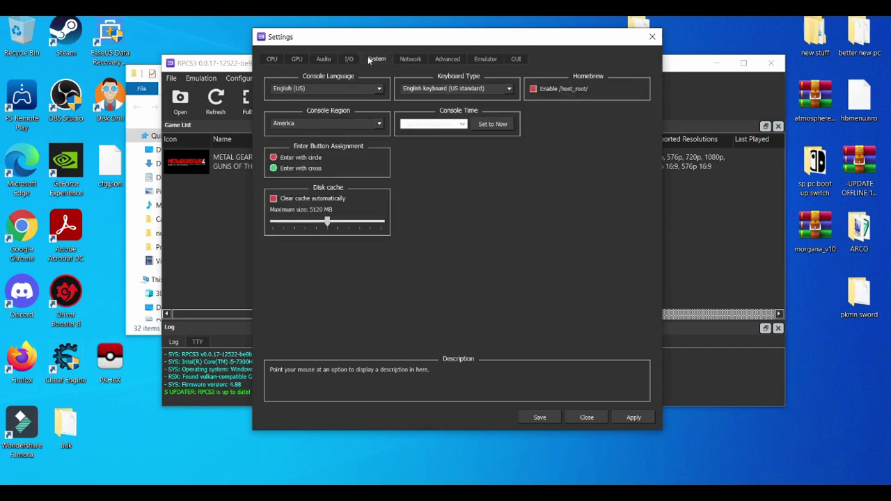
pyautogui.click(411, 59)
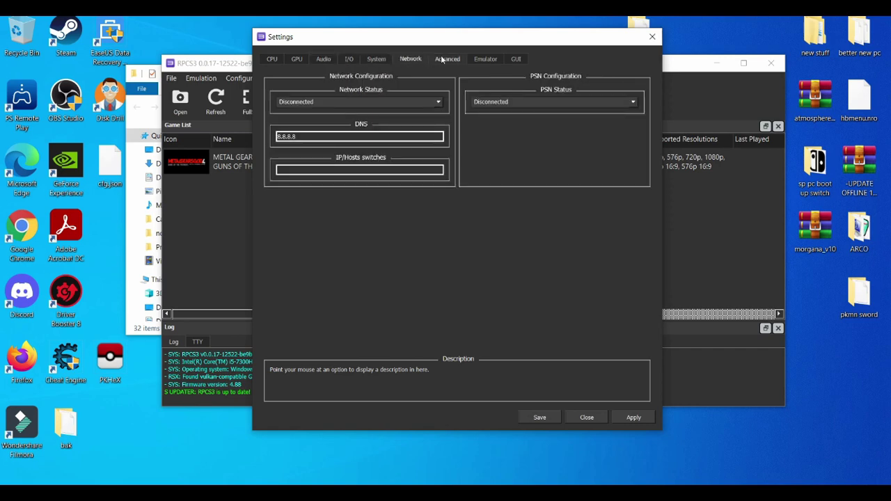
pyautogui.click(442, 60)
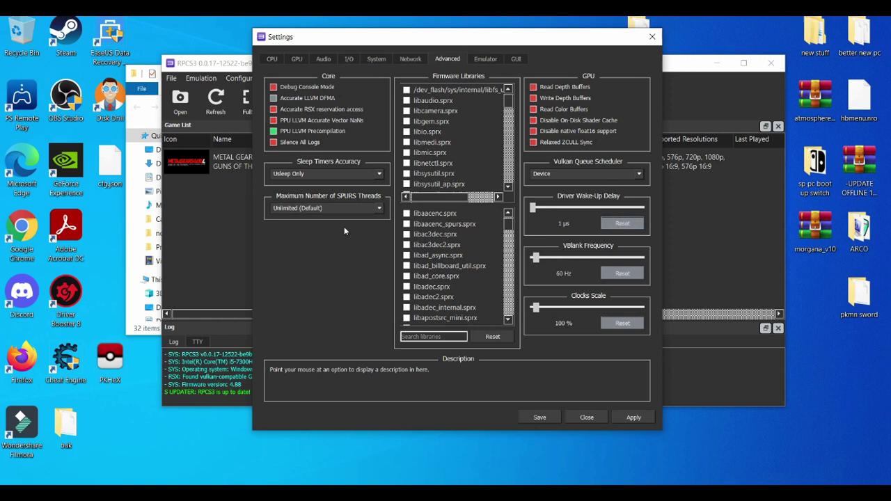
pyautogui.click(533, 143)
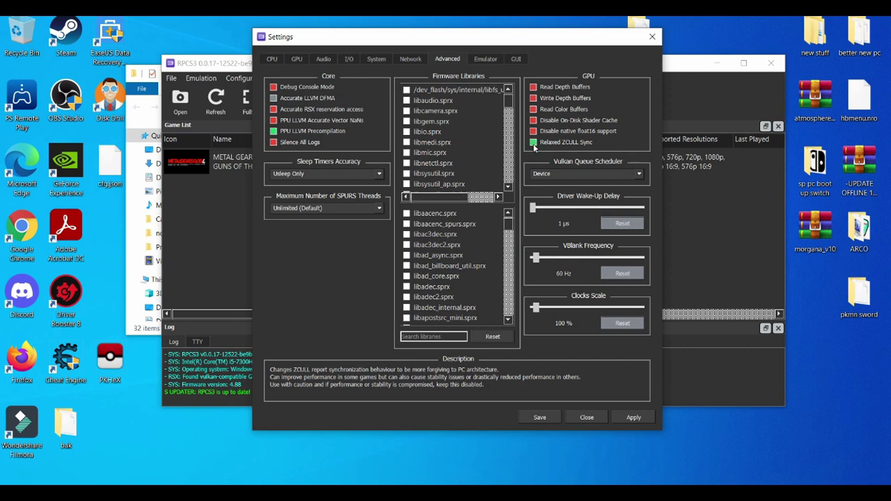
# Try the Host option for the Vulkan Queue Scheduler and return it to Device
pyautogui.click(577, 177)
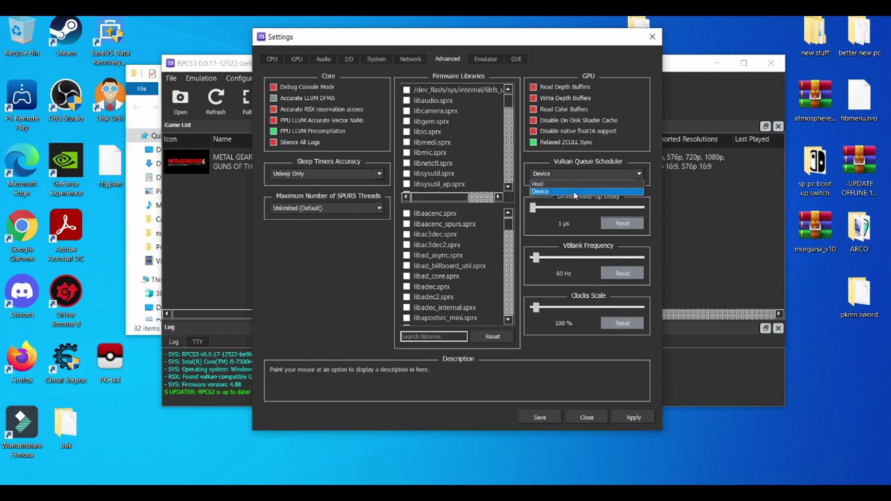
pyautogui.click(573, 192)
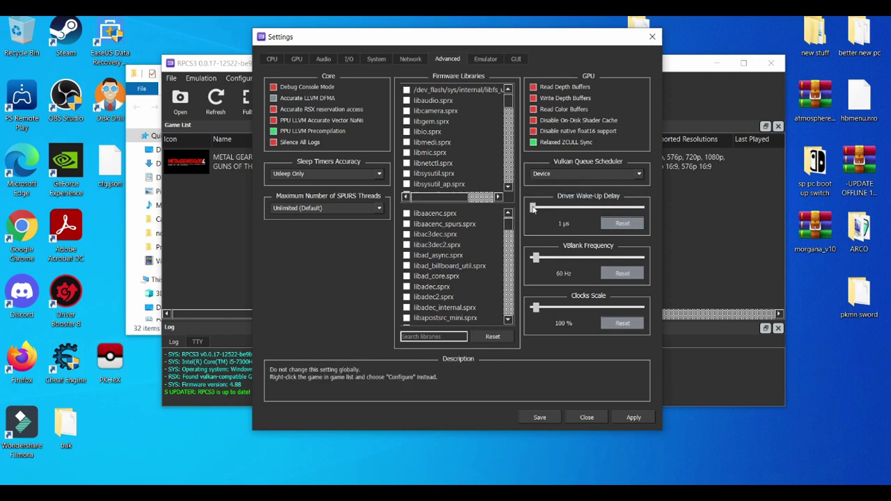
pyautogui.click(579, 177)
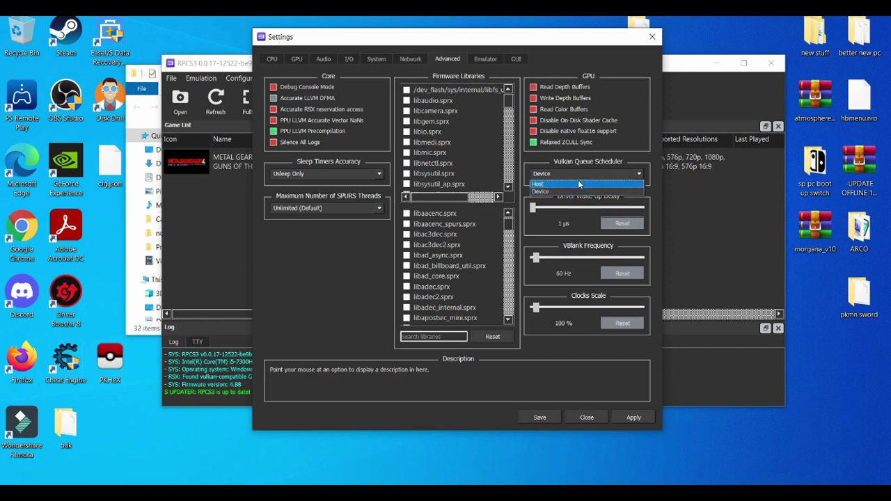
pyautogui.click(579, 184)
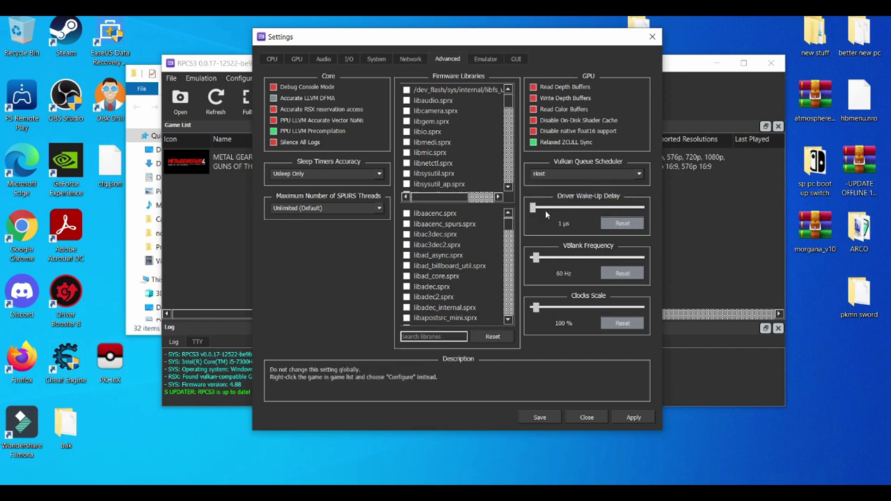
pyautogui.click(554, 175)
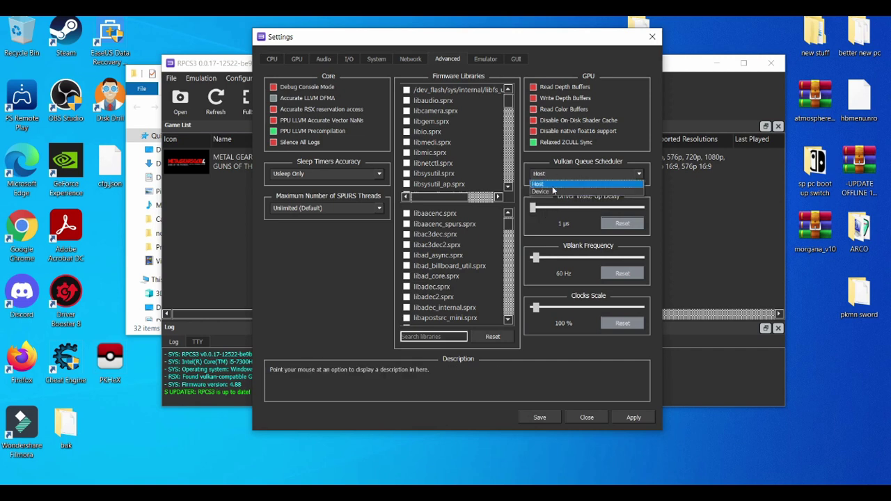
pyautogui.click(553, 192)
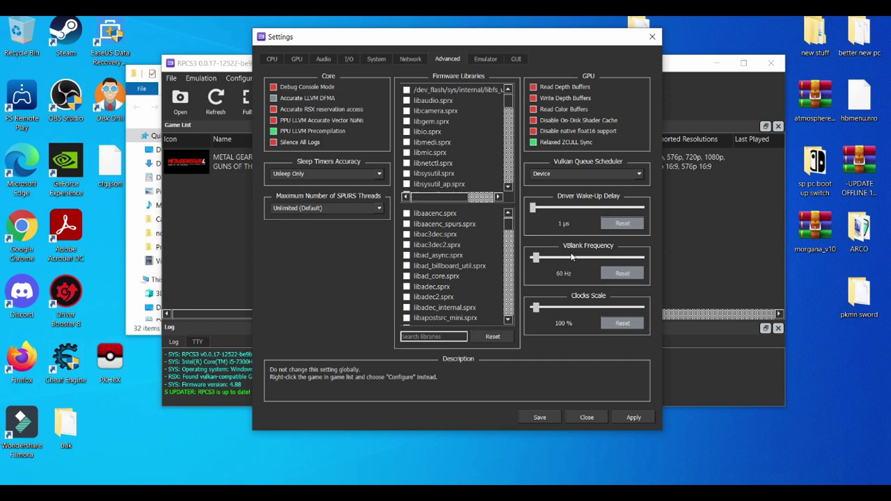
# Recheck the GPU and CPU settings and save the emulator configuration
pyautogui.click(300, 59)
pyautogui.click(273, 60)
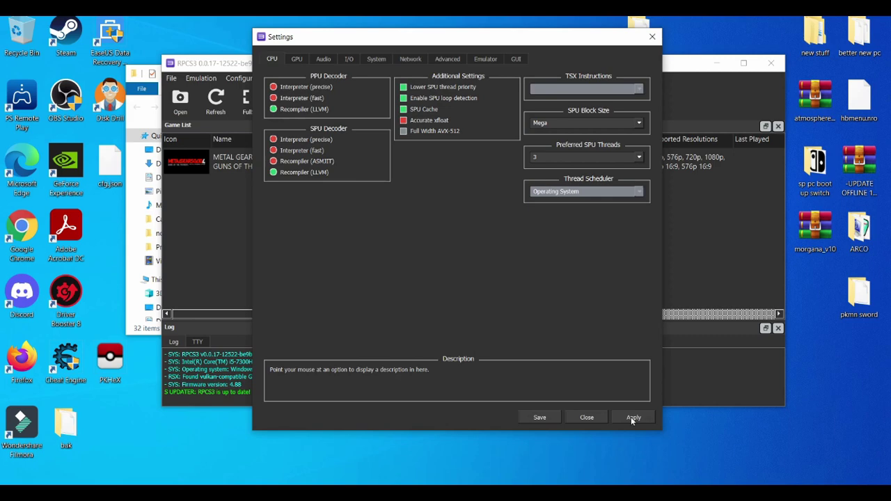
pyautogui.click(550, 419)
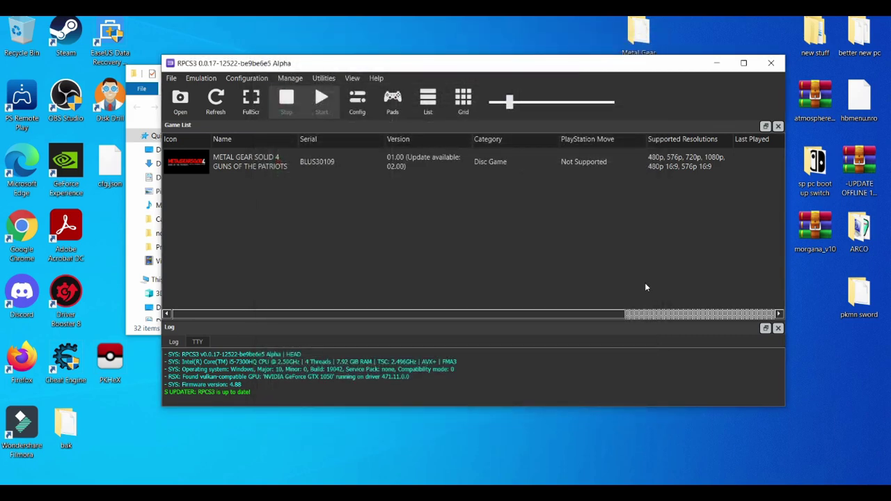